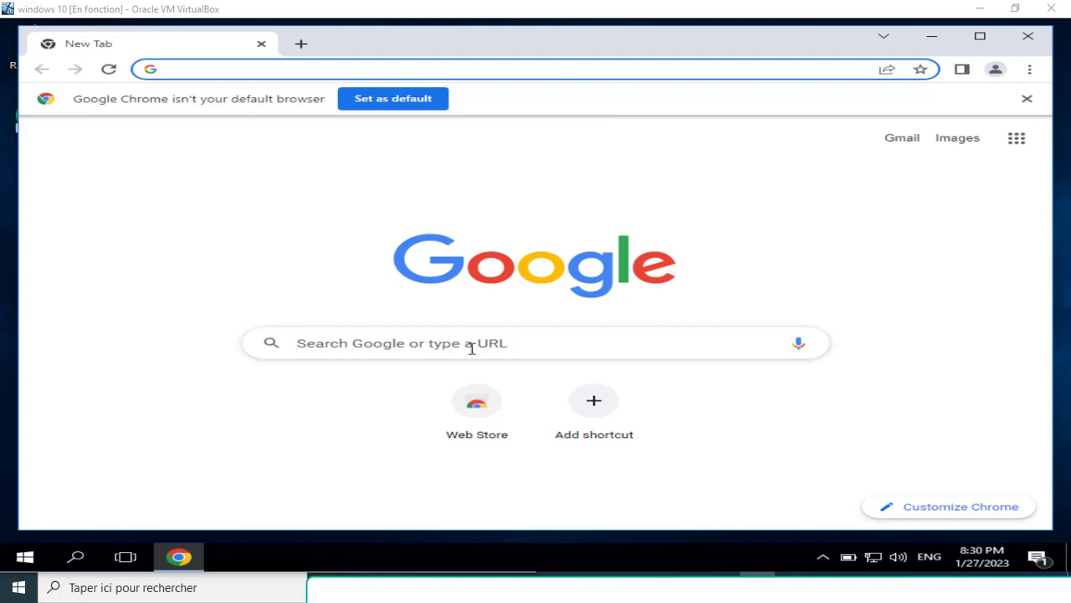
Step: Search the web for "eclipse" and open the Downloads sub-result listed under the Eclipse Foundation entry
{"action": "left_click", "coordinate": [485, 339]}
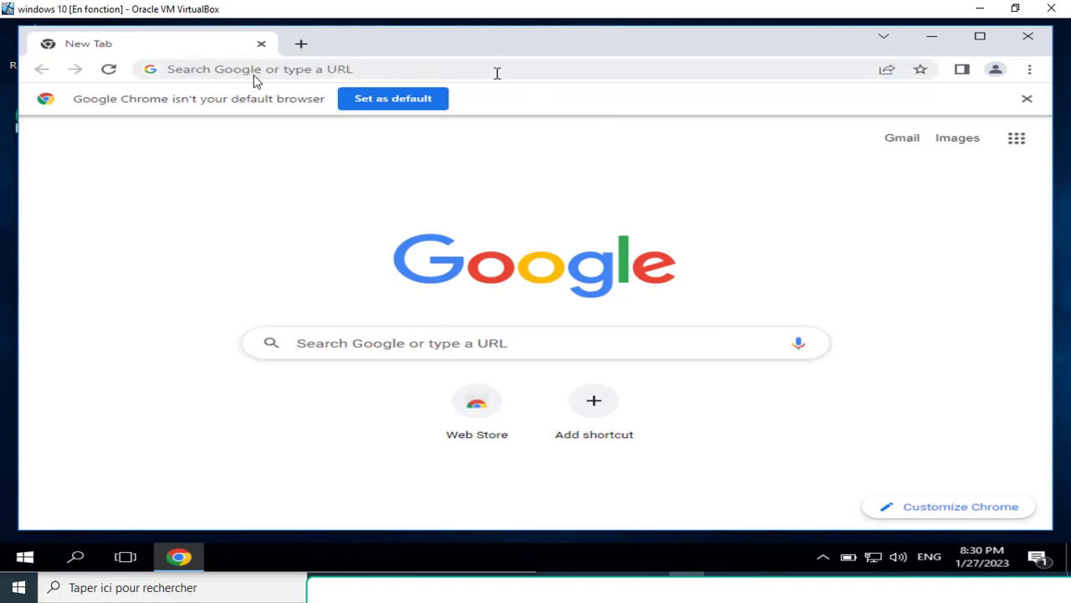
{"action": "left_click", "coordinate": [393, 65]}
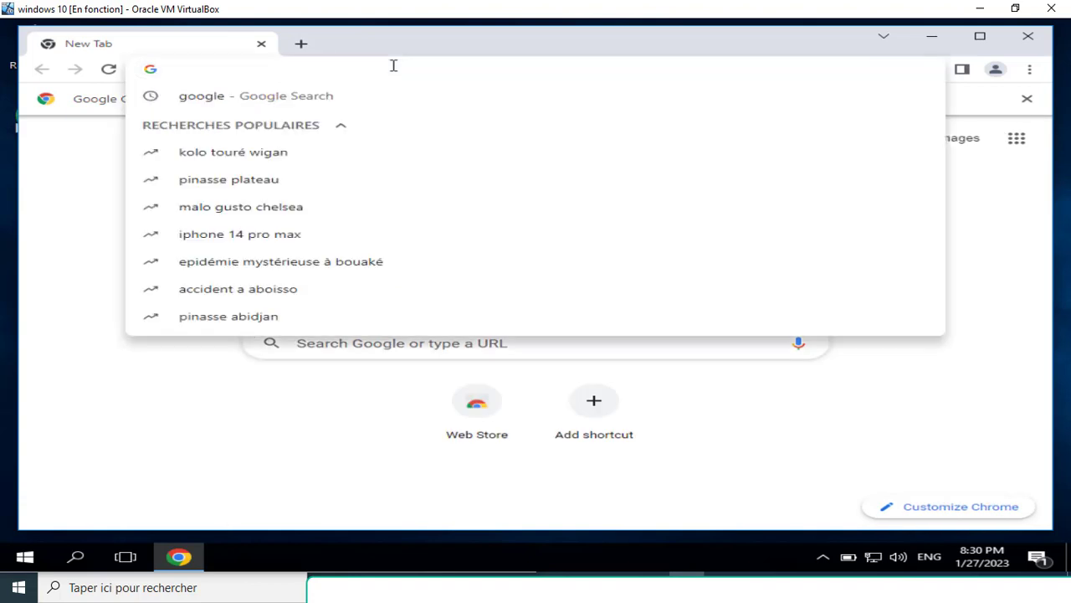
{"action": "type", "text": "eclipse"}
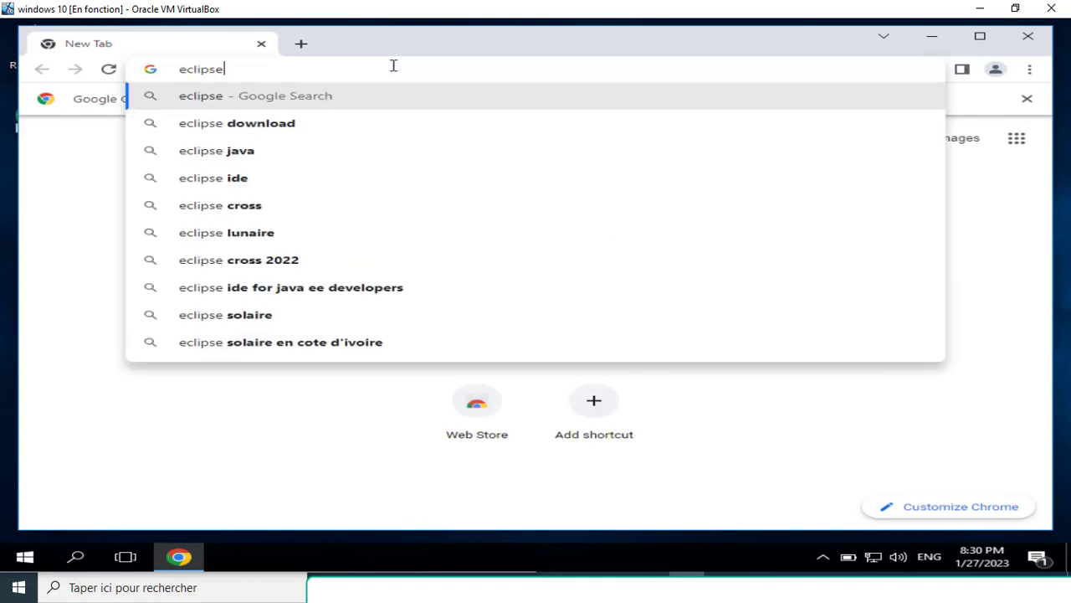
{"action": "key", "text": "Return"}
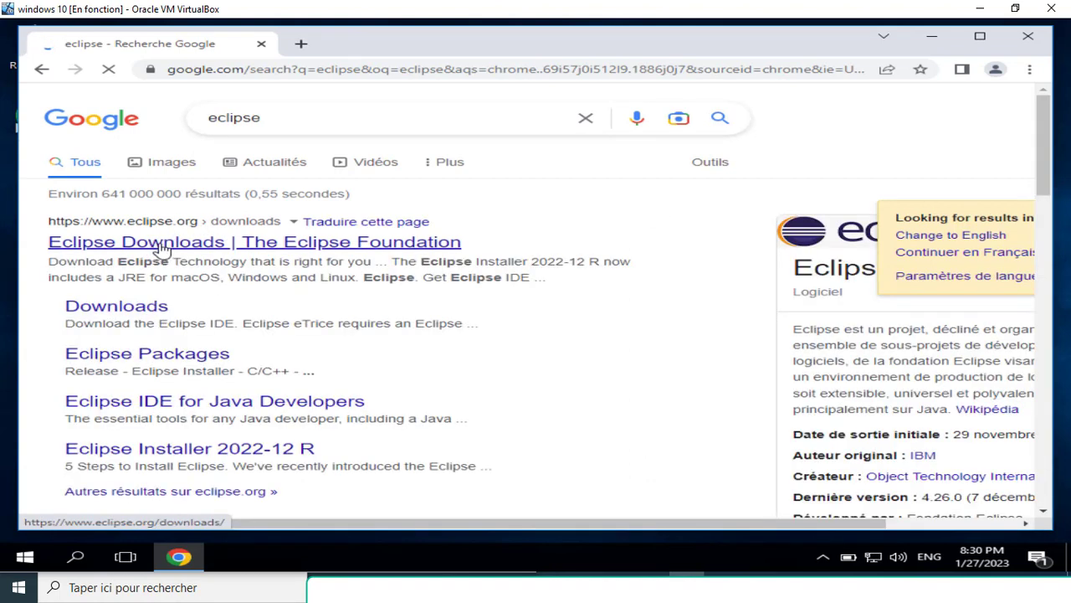
{"action": "left_click", "coordinate": [110, 312]}
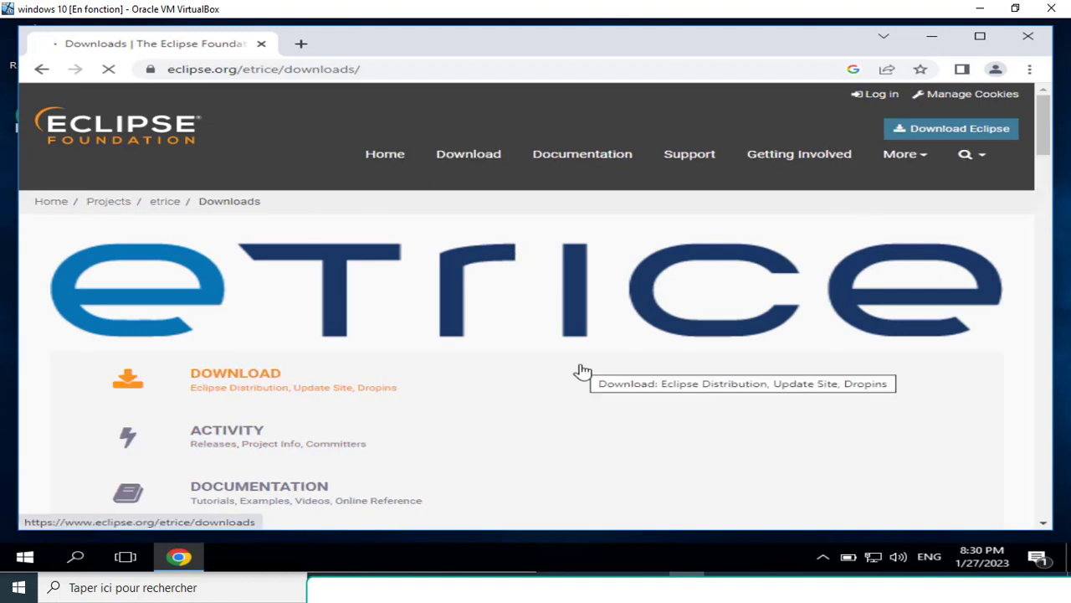
Step: Decline the cookies on the eTrice downloads page
{"action": "scroll", "coordinate": [584, 372], "scroll_direction": "down", "scroll_amount": 1}
{"action": "scroll", "coordinate": [584, 372], "scroll_direction": "down", "scroll_amount": 1}
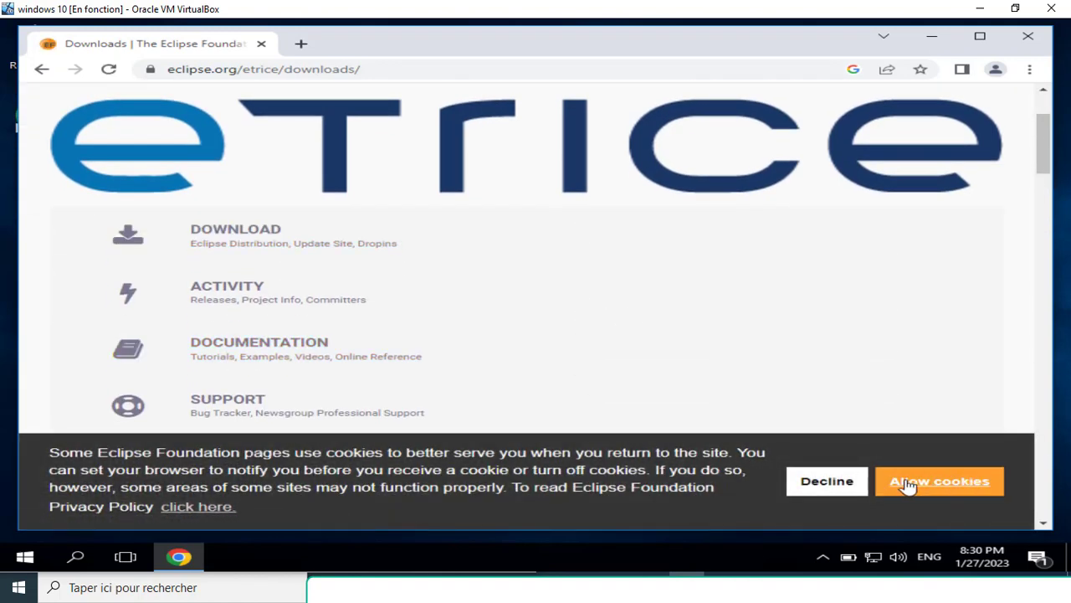
{"action": "left_click", "coordinate": [829, 484]}
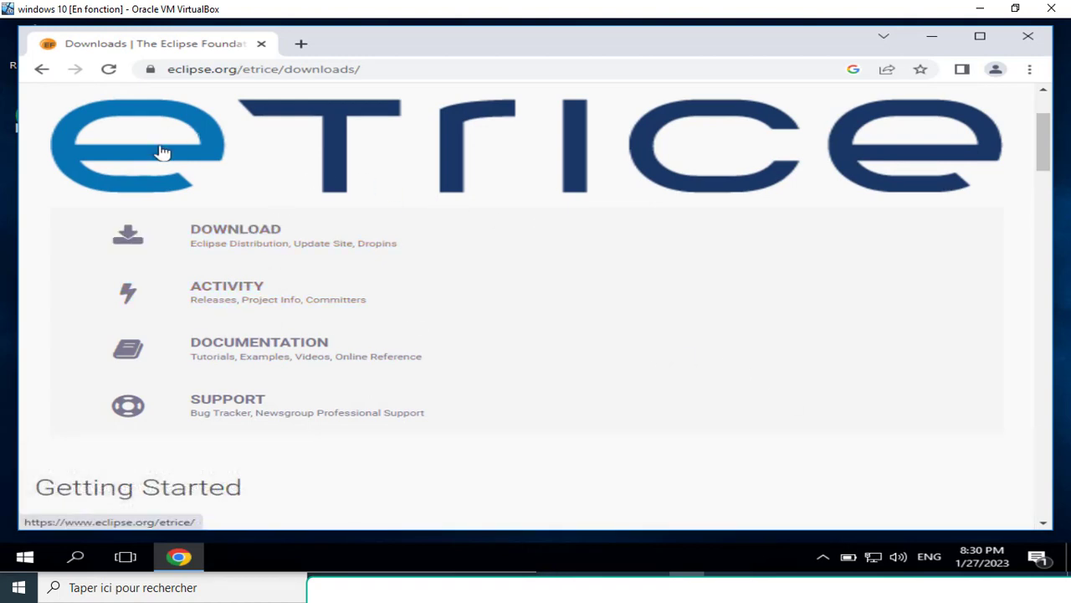
Step: Open the eTrice Download section and follow the Download Eclipse link in the first Getting Started step
{"action": "left_click", "coordinate": [262, 231]}
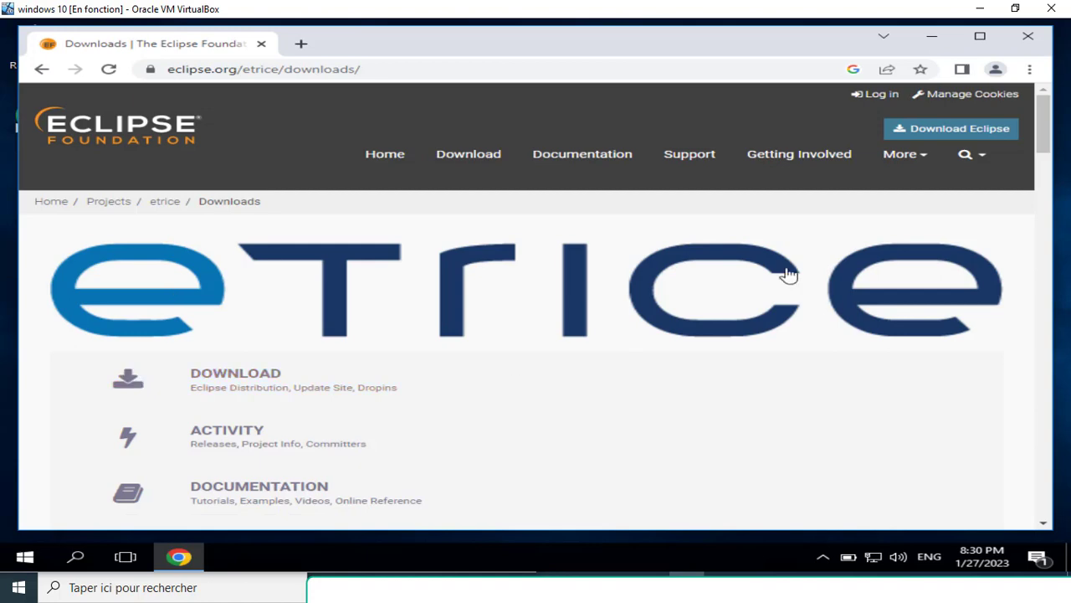
{"action": "scroll", "coordinate": [301, 295], "scroll_direction": "down", "scroll_amount": 6}
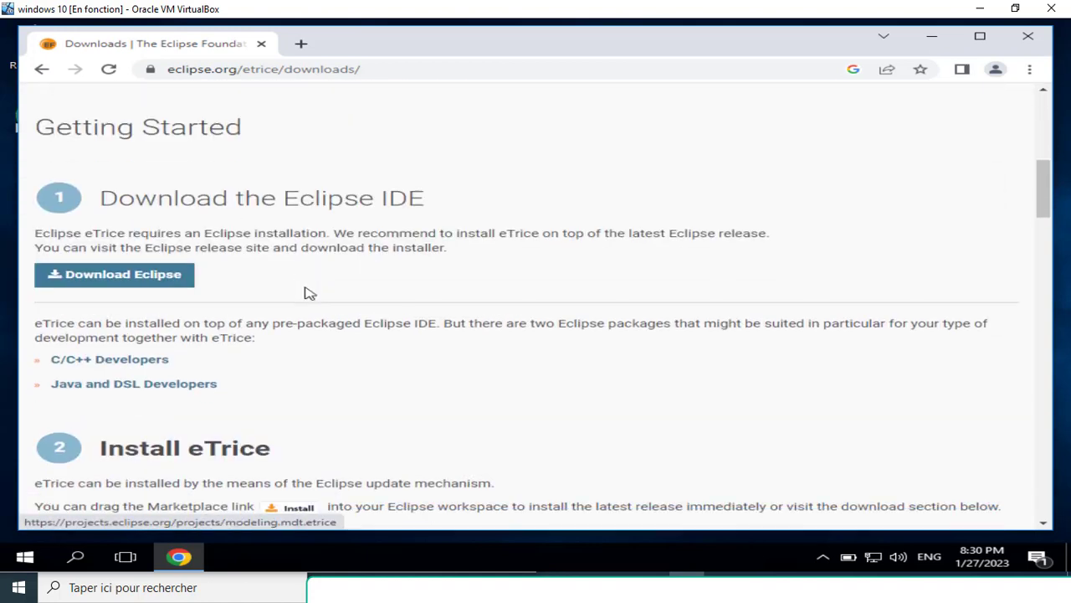
{"action": "scroll", "coordinate": [308, 293], "scroll_direction": "down", "scroll_amount": 1}
{"action": "scroll", "coordinate": [327, 288], "scroll_direction": "down", "scroll_amount": 1}
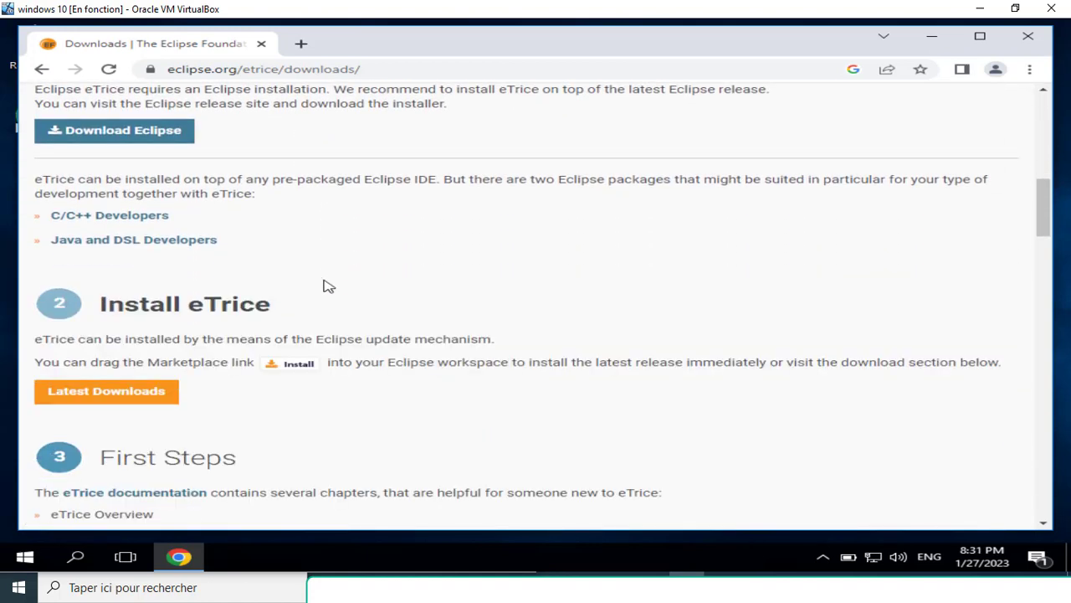
{"action": "scroll", "coordinate": [328, 288], "scroll_direction": "up", "scroll_amount": 2}
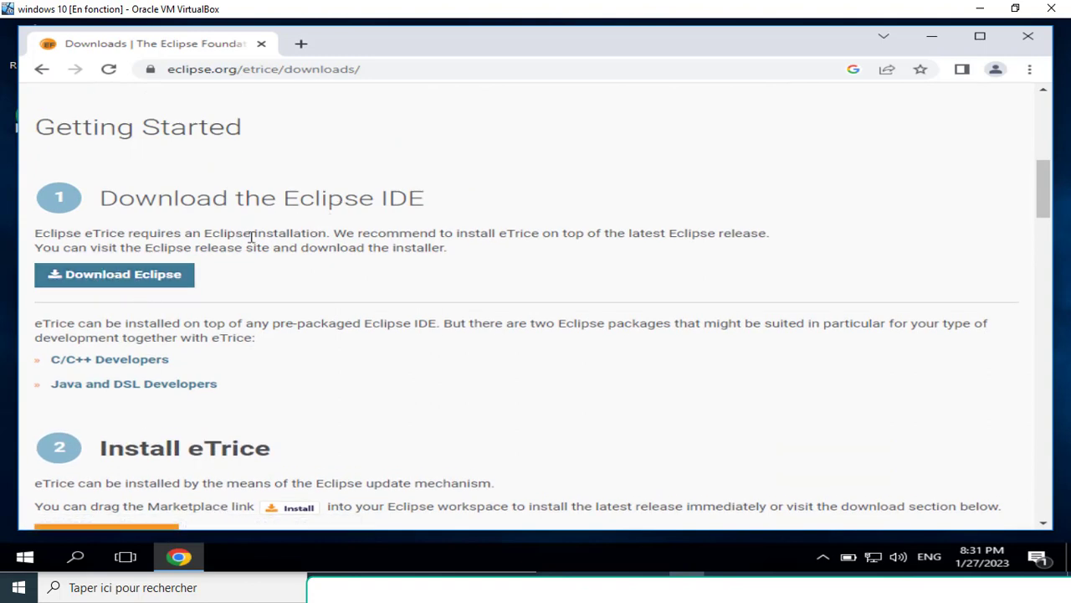
{"action": "left_click", "coordinate": [154, 277]}
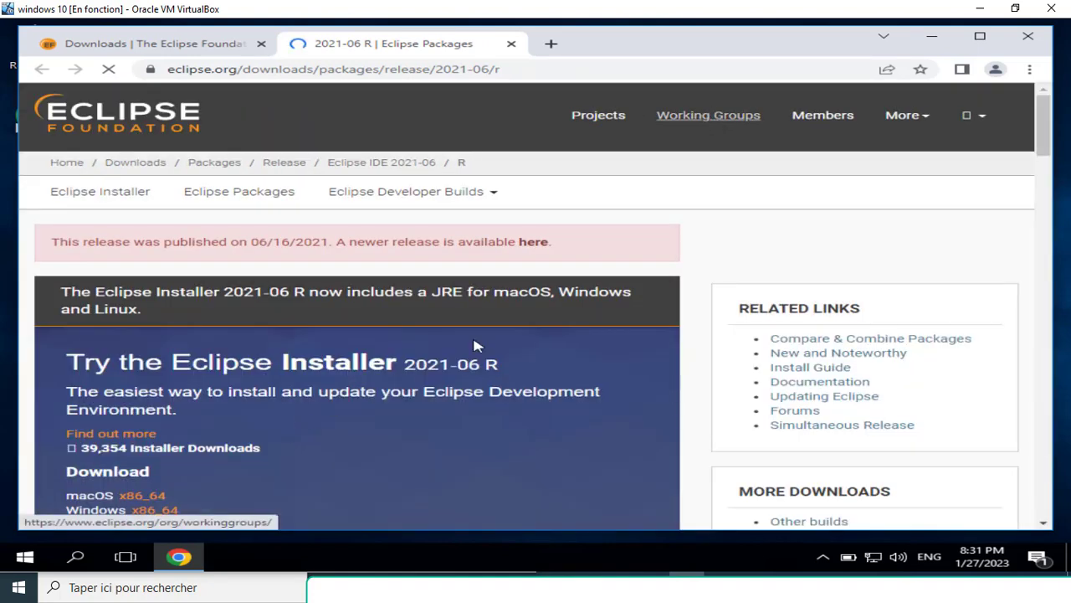
Step: Download the Windows x86_64 Eclipse Installer 2021-06 R, eclipse-inst-jre-win64.exe, from the proposed mirror
{"action": "scroll", "coordinate": [486, 341], "scroll_direction": "down", "scroll_amount": 2}
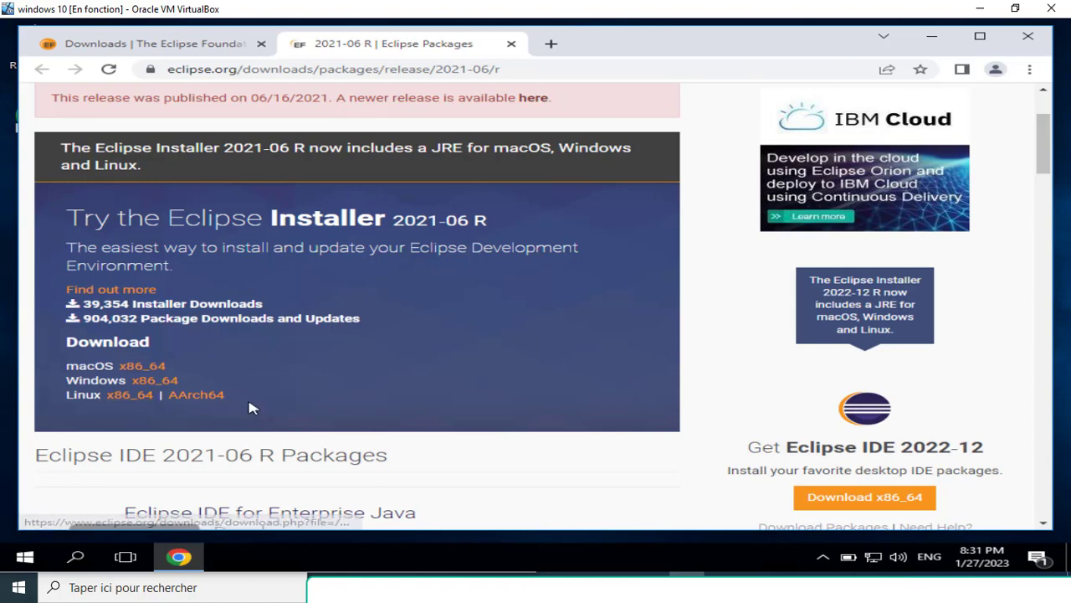
{"action": "left_click", "coordinate": [156, 385]}
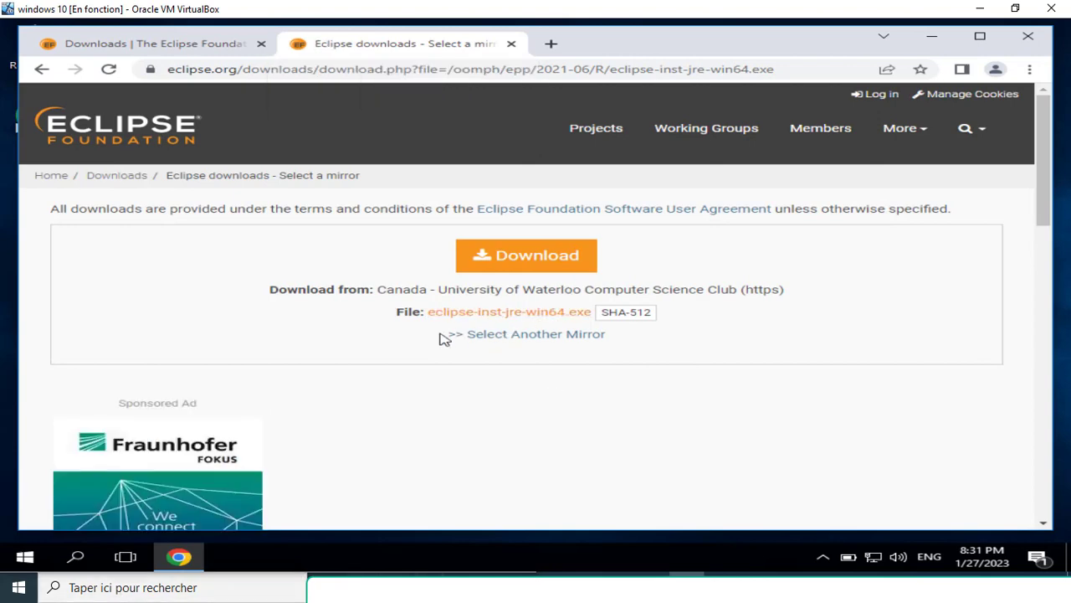
{"action": "left_click", "coordinate": [529, 263]}
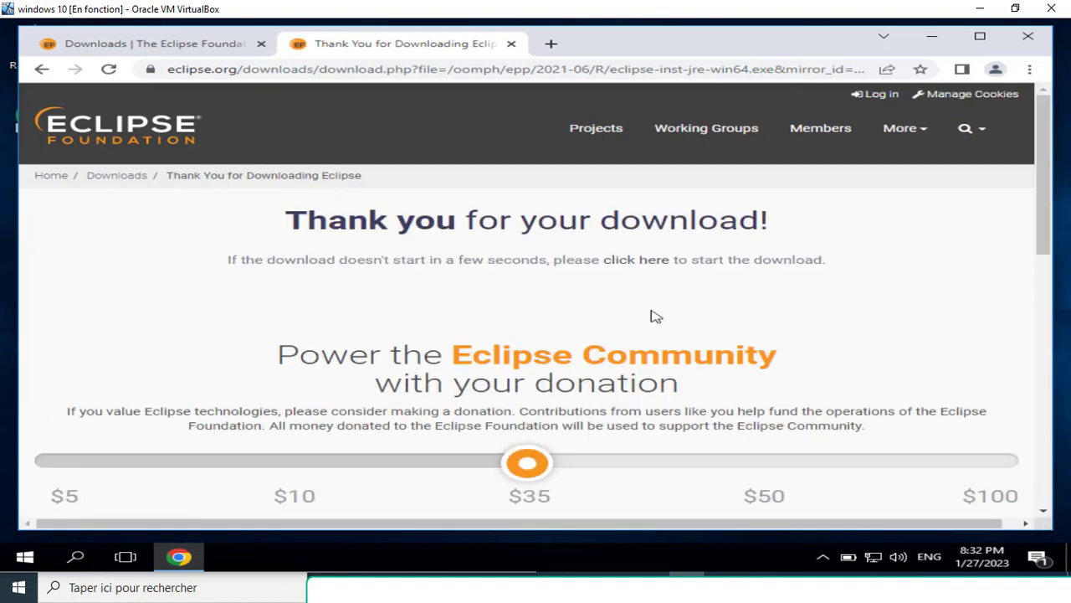
{"action": "scroll", "coordinate": [545, 265], "scroll_direction": "down", "scroll_amount": 1}
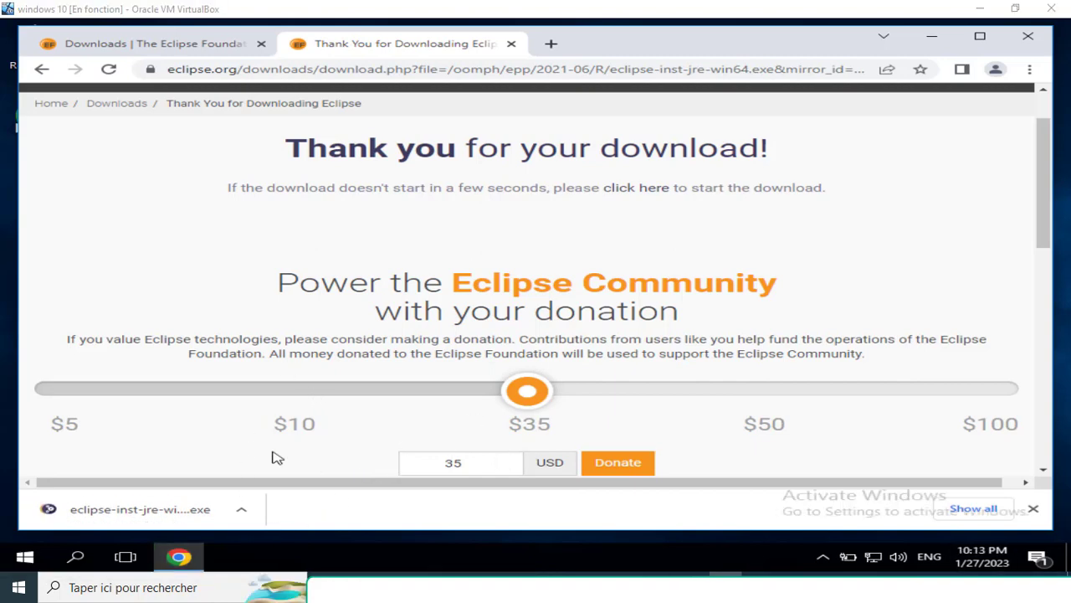
Step: Run the downloaded Eclipse installer, allowing it past the security warning, and choose the Eclipse IDE for Java Developers package
{"action": "left_click", "coordinate": [241, 510]}
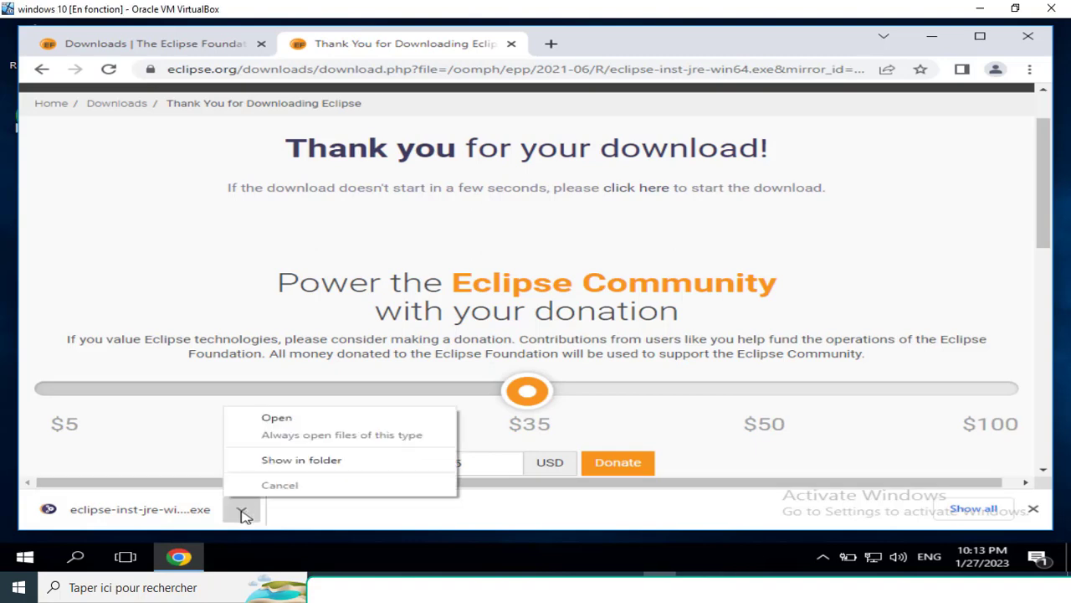
{"action": "left_click", "coordinate": [292, 418]}
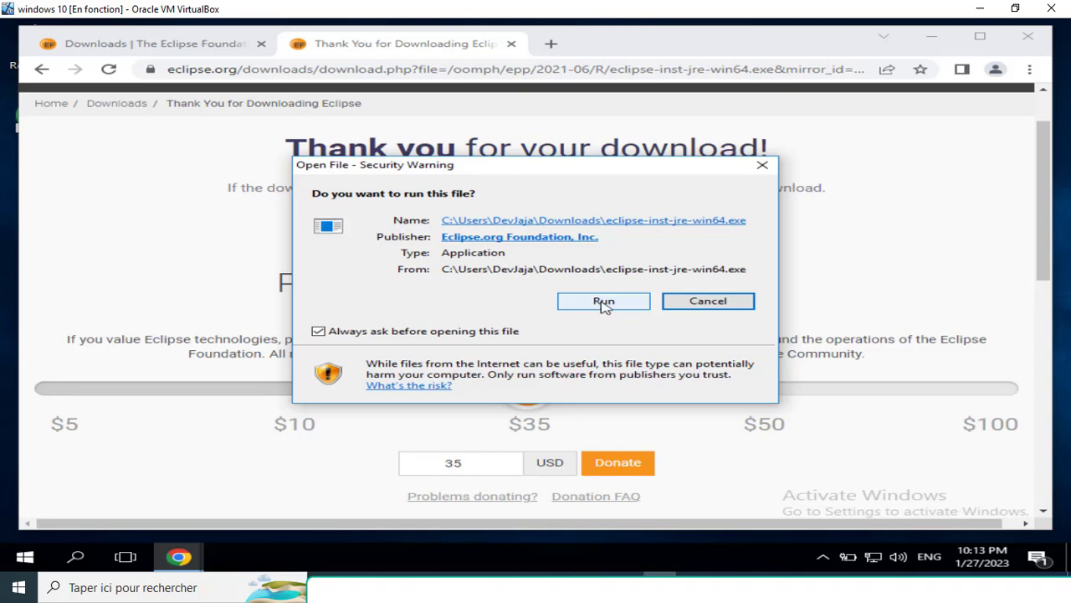
{"action": "left_click", "coordinate": [603, 303]}
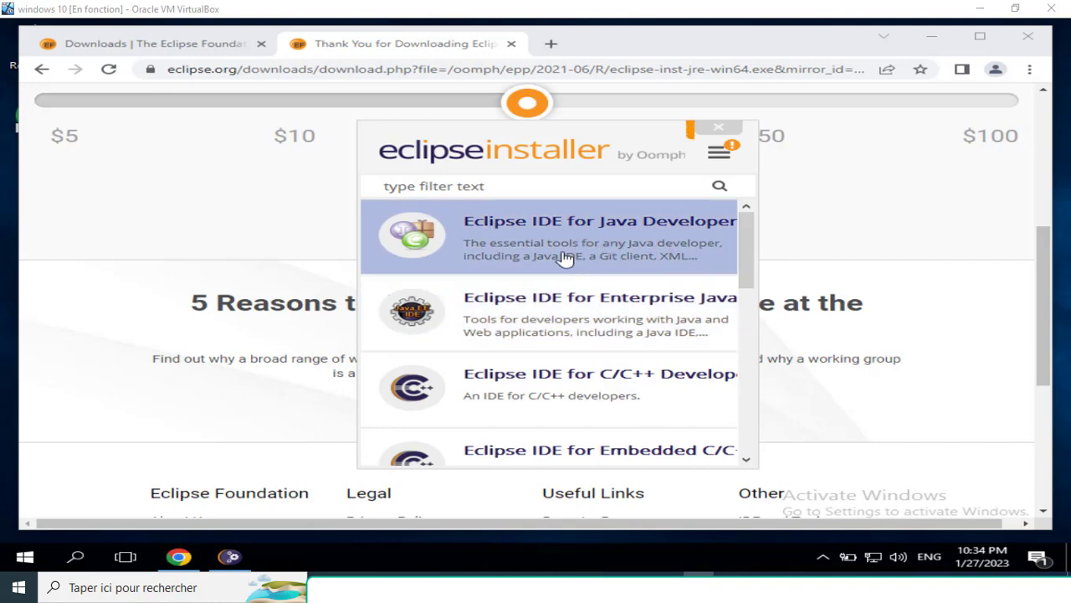
{"action": "left_click", "coordinate": [632, 254]}
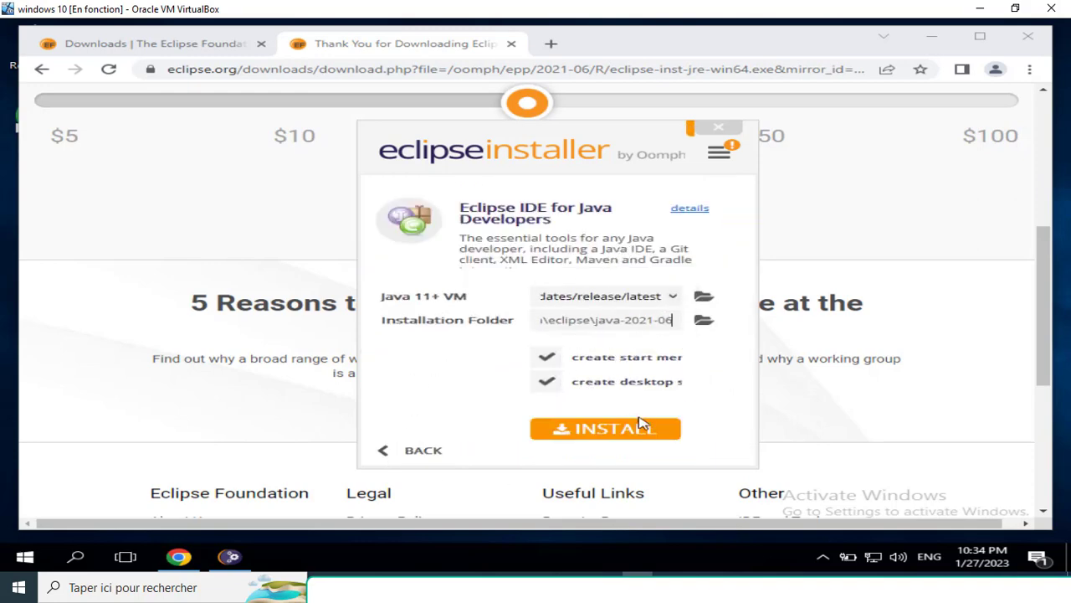
{"action": "left_click", "coordinate": [704, 322]}
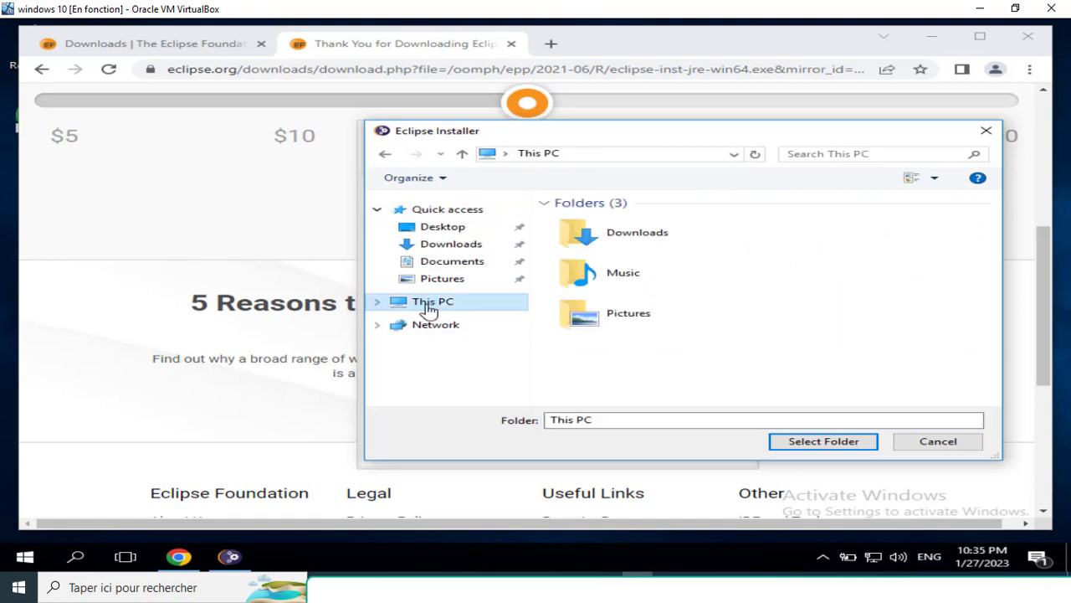
{"action": "scroll", "coordinate": [720, 354], "scroll_direction": "down", "scroll_amount": 3}
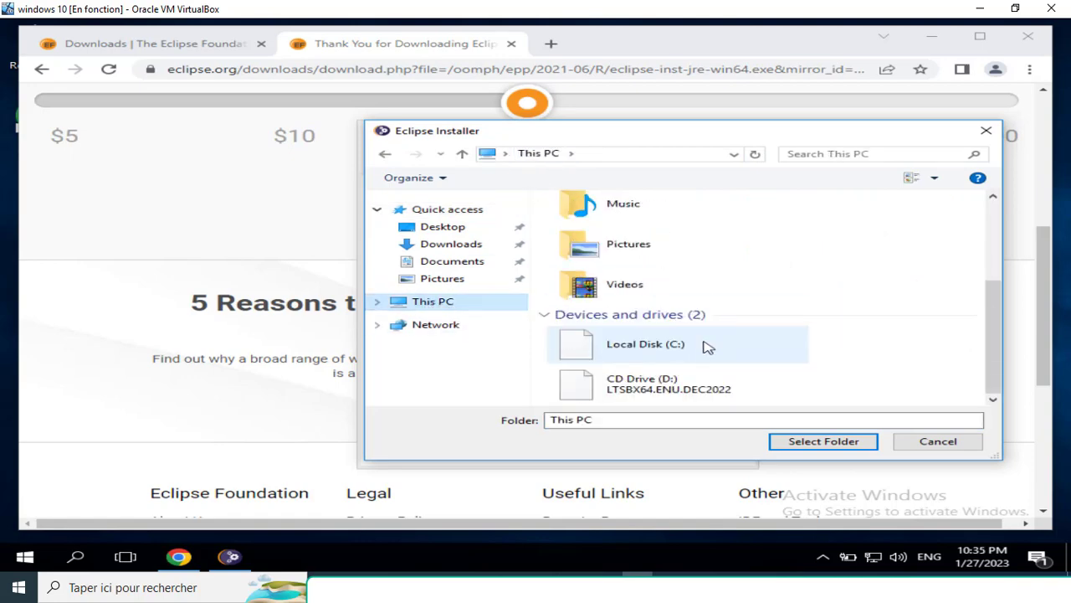
{"action": "double_click", "coordinate": [643, 358]}
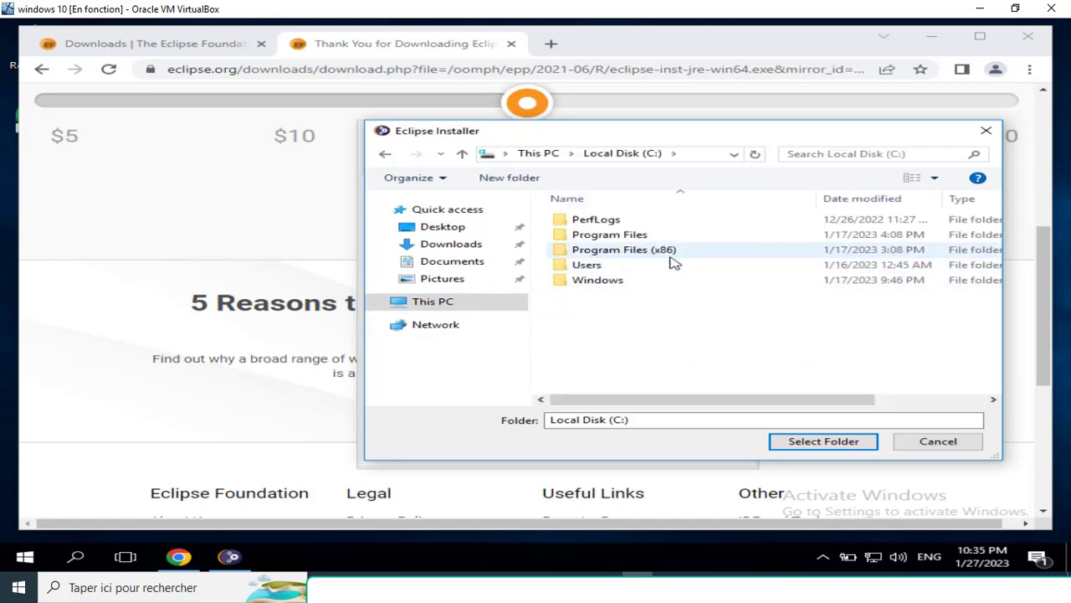
{"action": "left_click", "coordinate": [620, 268]}
{"action": "double_click", "coordinate": [620, 269]}
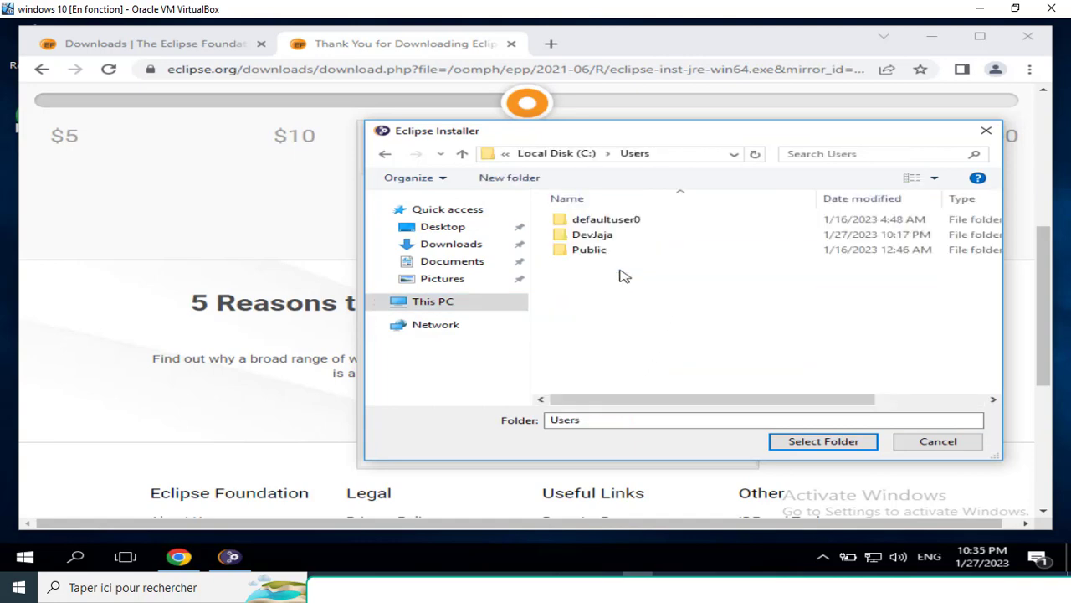
{"action": "left_click", "coordinate": [633, 238]}
{"action": "double_click", "coordinate": [632, 239]}
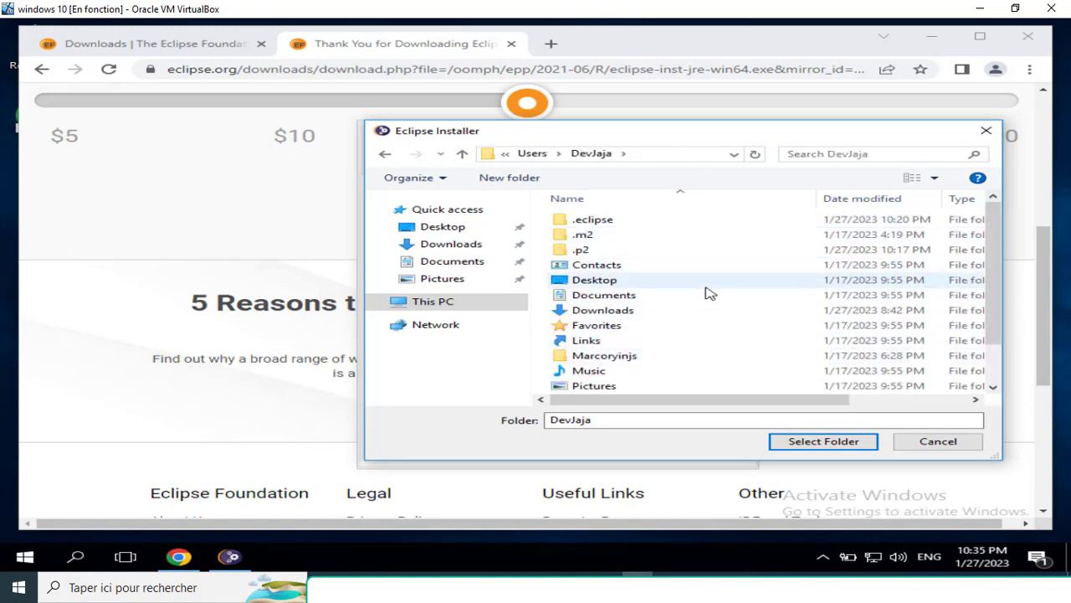
{"action": "scroll", "coordinate": [710, 294], "scroll_direction": "down", "scroll_amount": 1}
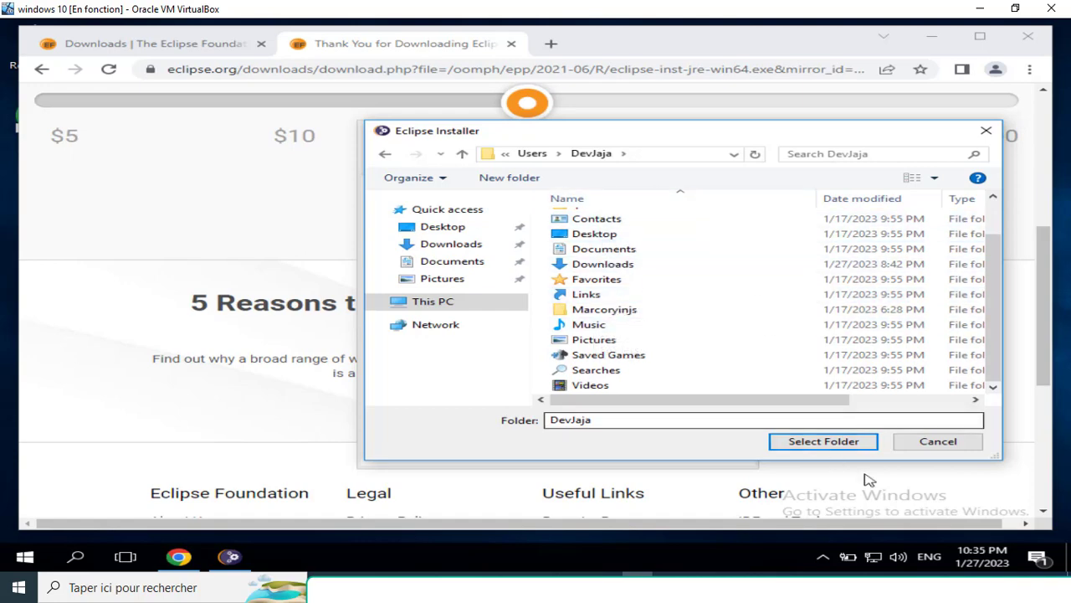
{"action": "left_click", "coordinate": [954, 443]}
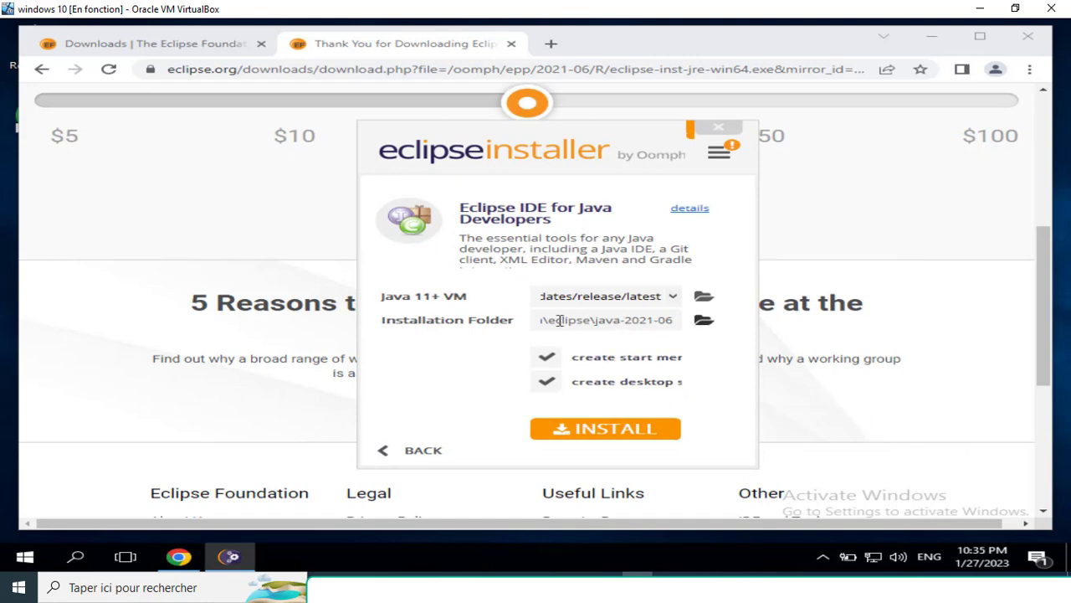
Step: Start installing Eclipse IDE for Java Developers in the default folder and accept the Eclipse Foundation Software User Agreement
{"action": "left_click", "coordinate": [634, 431]}
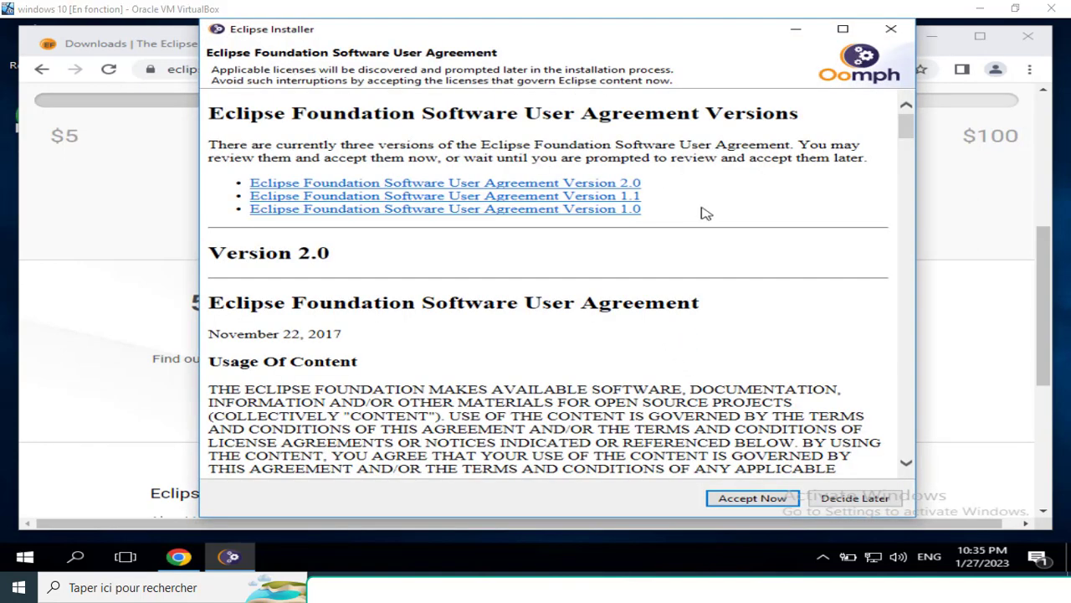
{"action": "scroll", "coordinate": [749, 234], "scroll_direction": "down", "scroll_amount": 6}
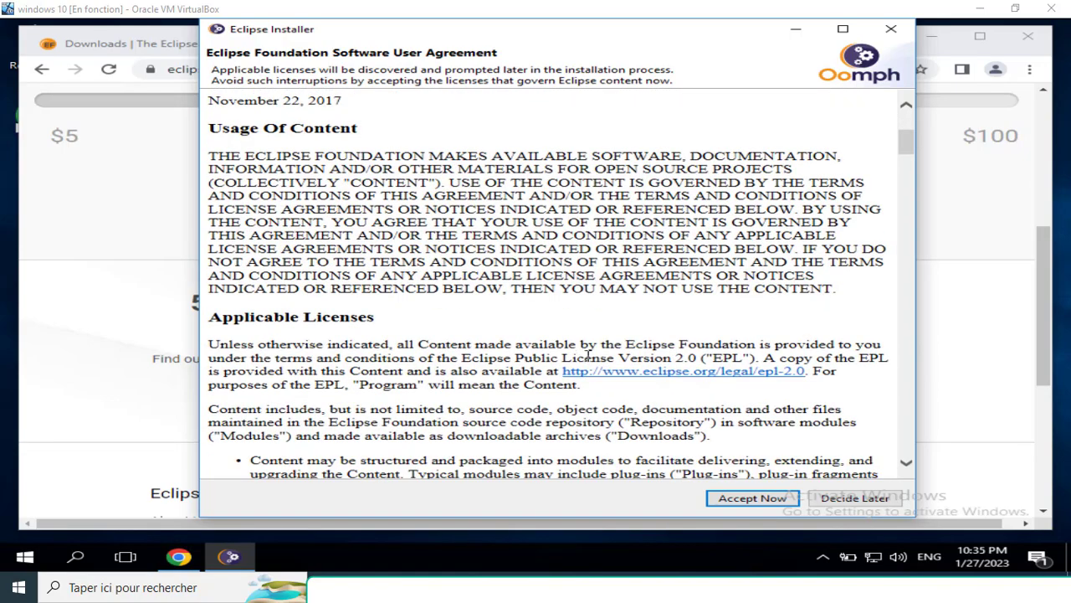
{"action": "scroll", "coordinate": [588, 356], "scroll_direction": "down", "scroll_amount": 20}
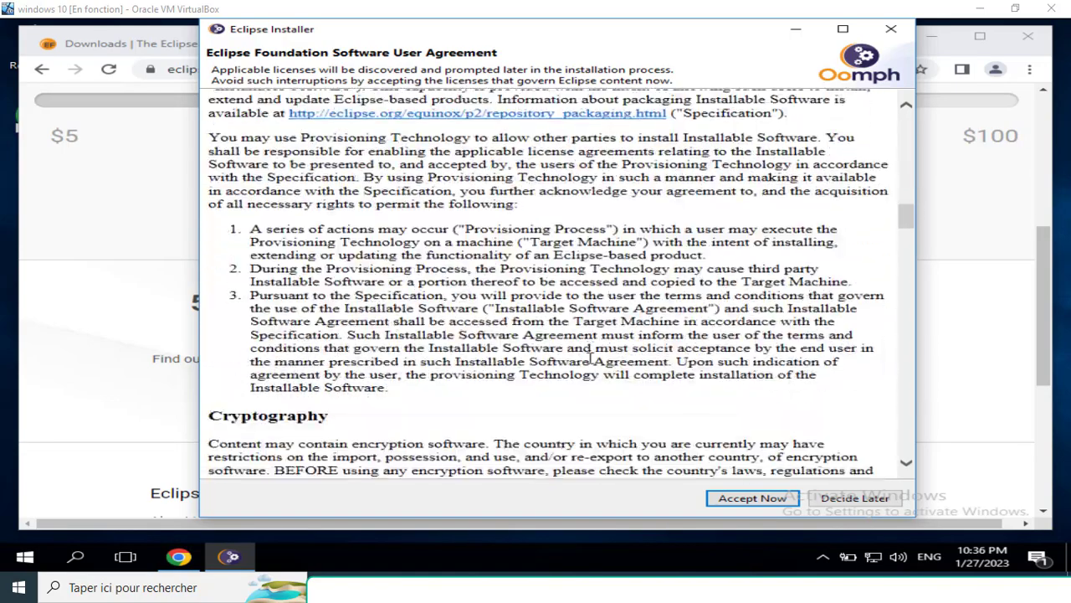
{"action": "scroll", "coordinate": [591, 360], "scroll_direction": "down", "scroll_amount": 14}
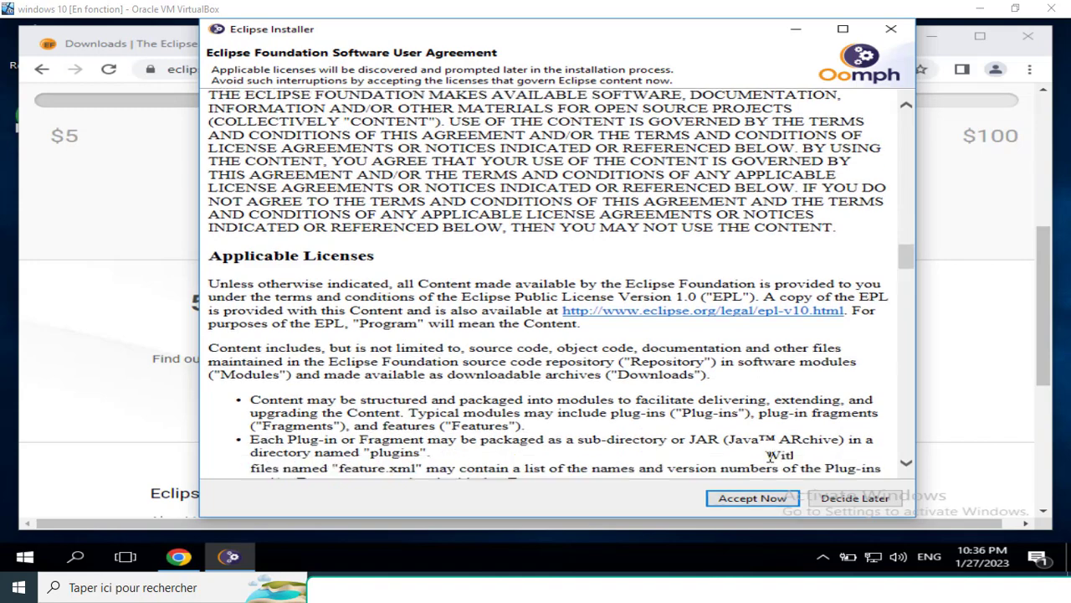
{"action": "scroll", "coordinate": [771, 459], "scroll_direction": "down", "scroll_amount": 4}
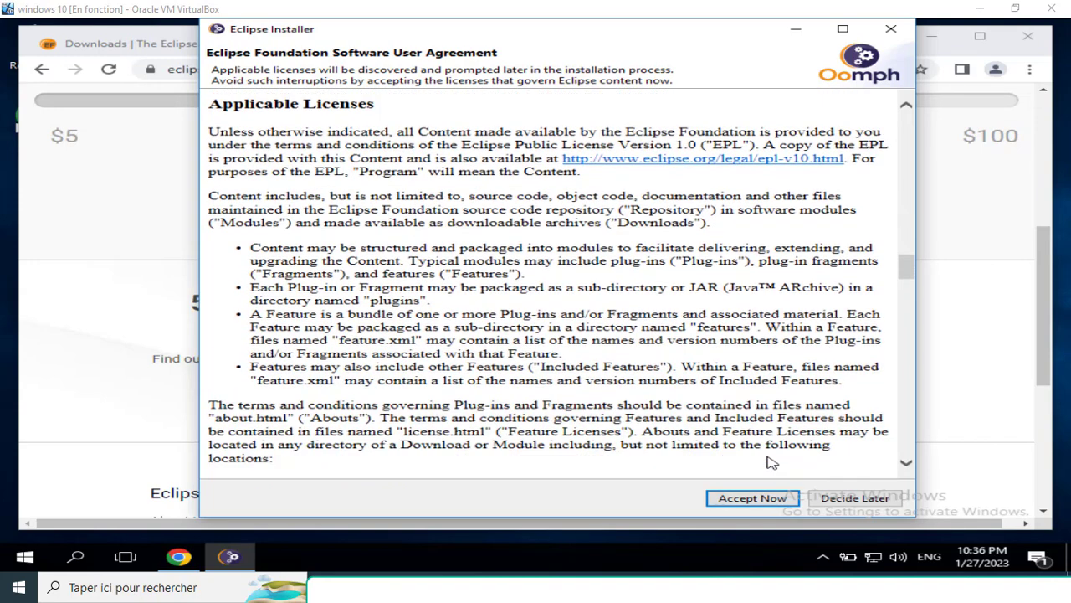
{"action": "left_click", "coordinate": [755, 498]}
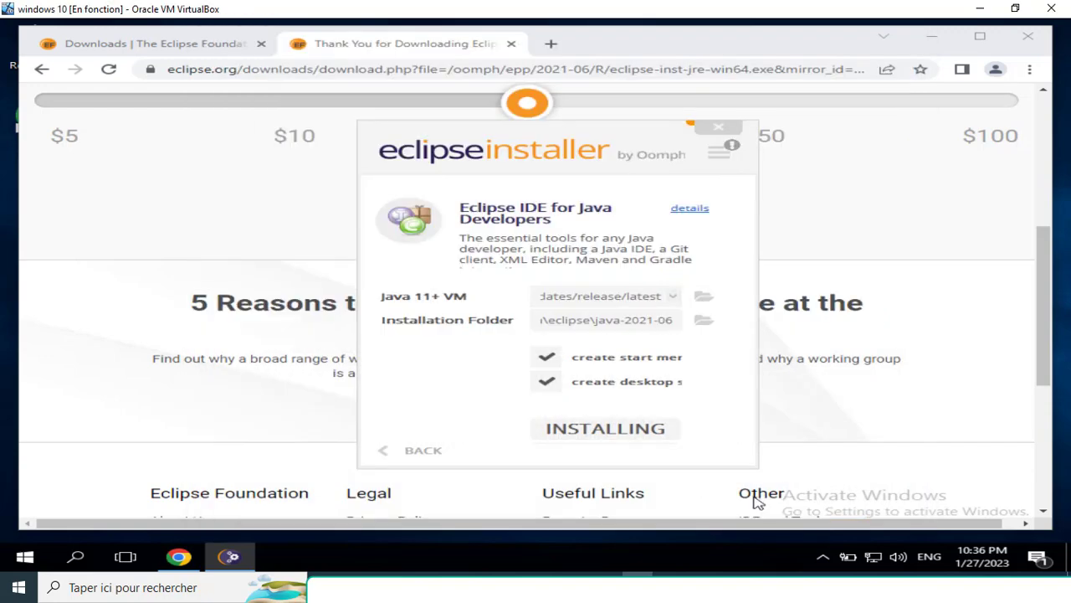